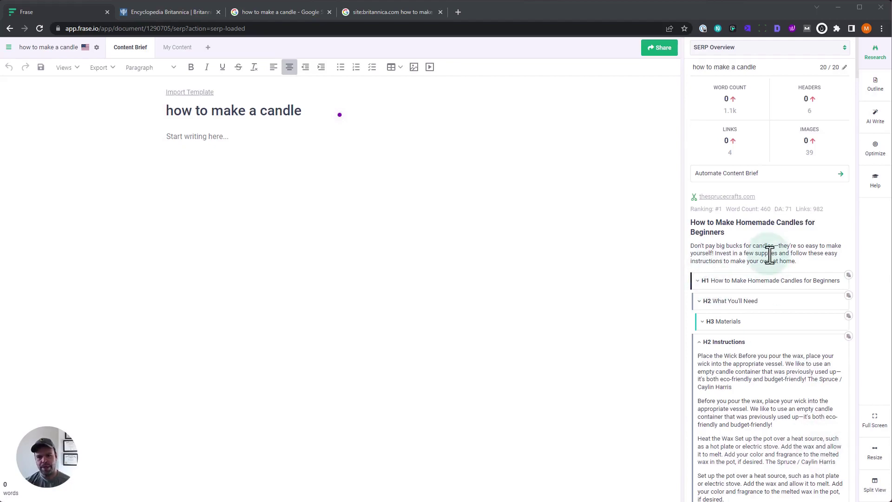
Scroll through the SERP Overview of the 20 top-ranking pages for 'how to make a candle'.
scroll(785, 315, "down", 7)
scroll(786, 315, "down", 20)
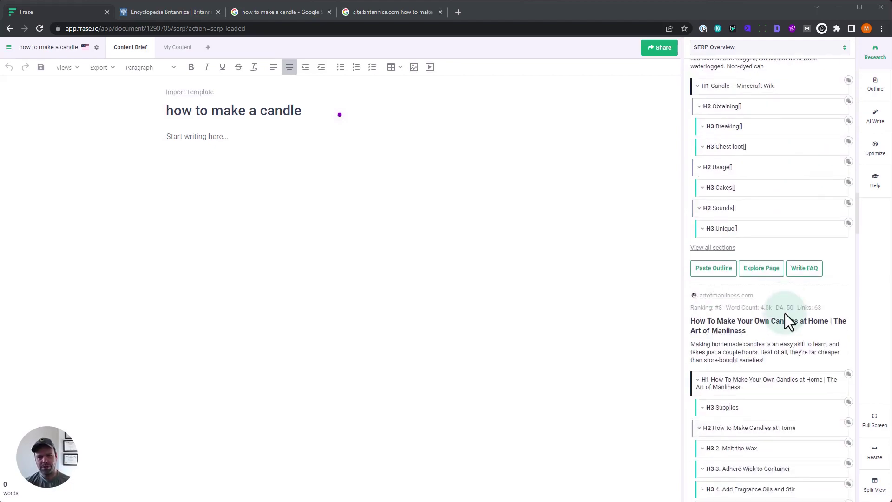
scroll(794, 294, "up", 20)
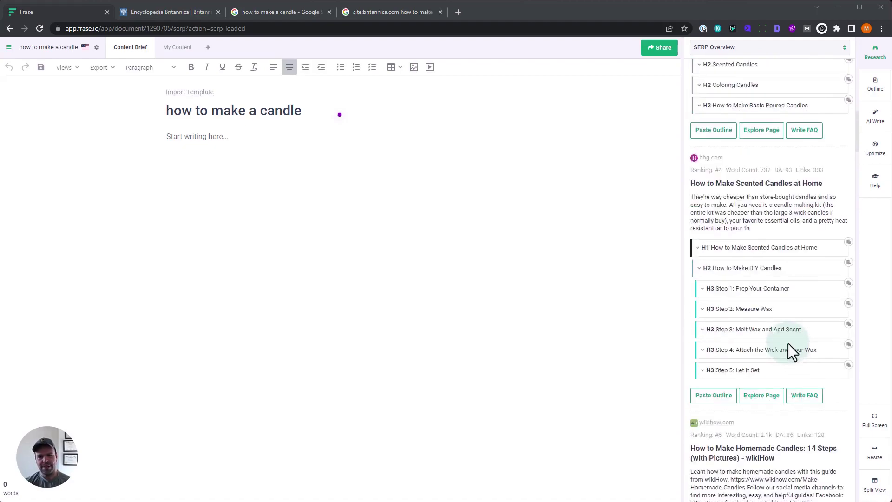
scroll(788, 344, "up", 6)
scroll(792, 349, "down", 4)
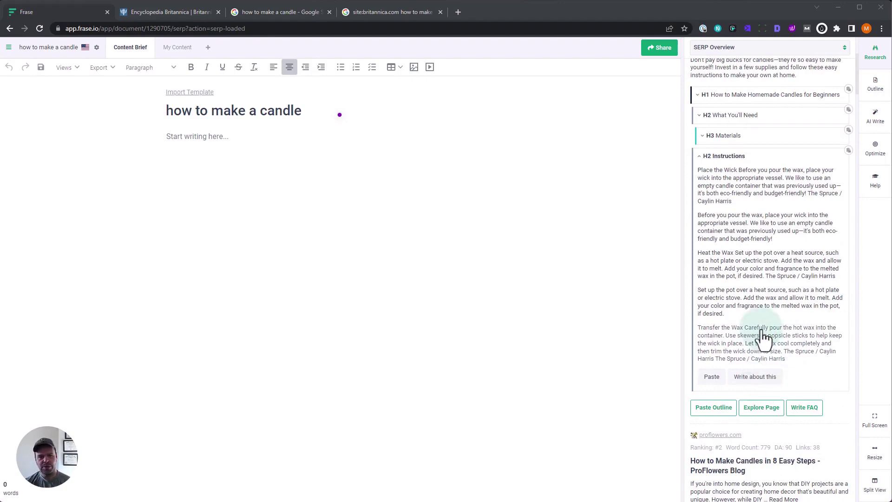
scroll(764, 342, "up", 4)
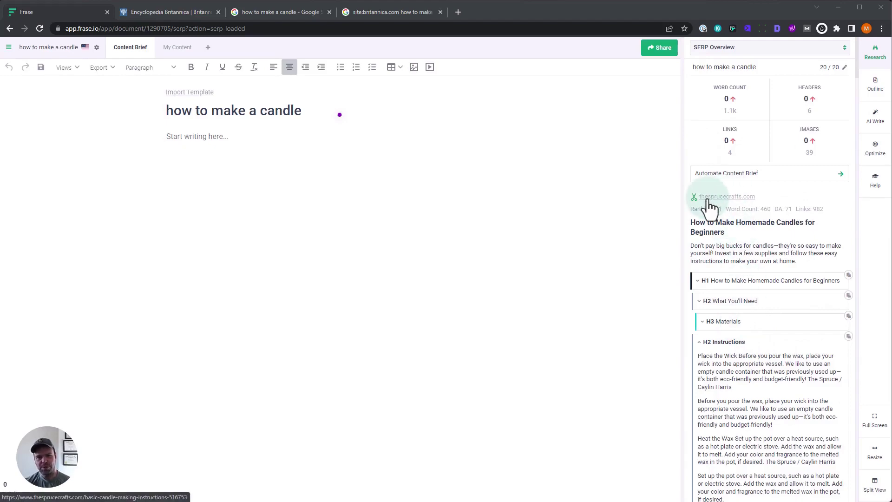
scroll(739, 353, "down", 8)
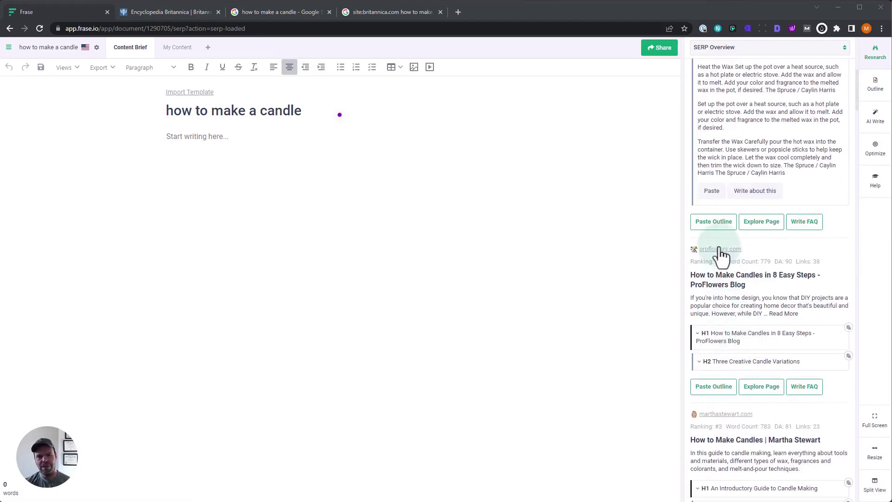
scroll(720, 255, "down", 6)
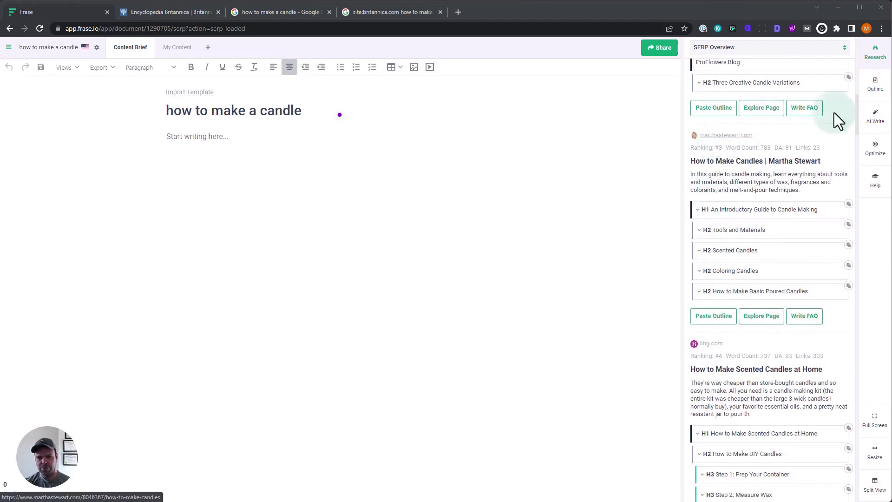
Browse competitor headings in the outline builder's SERP Explorer, then return to the empty-outline editor.
left_click(875, 85)
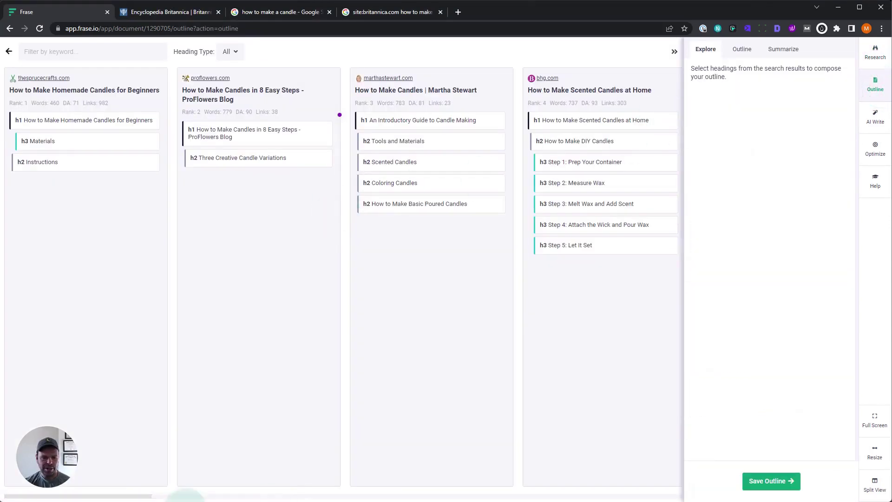
left_click_drag(139, 496, 102, 497)
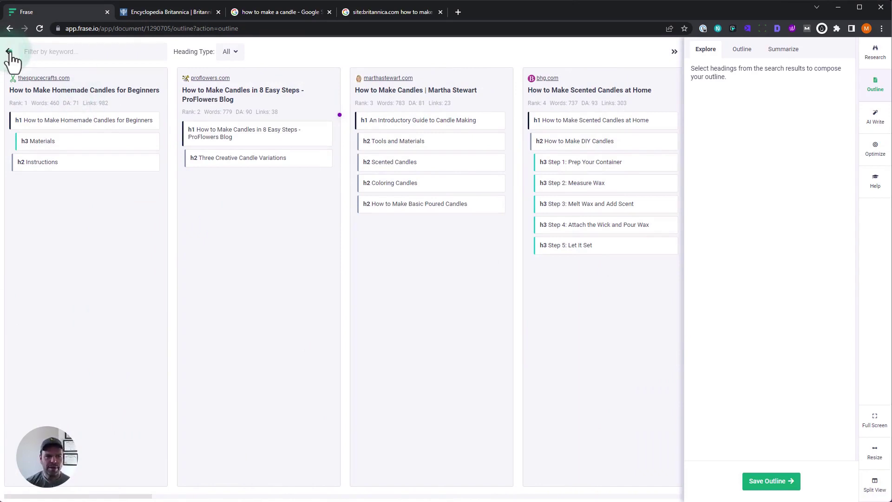
left_click(776, 467)
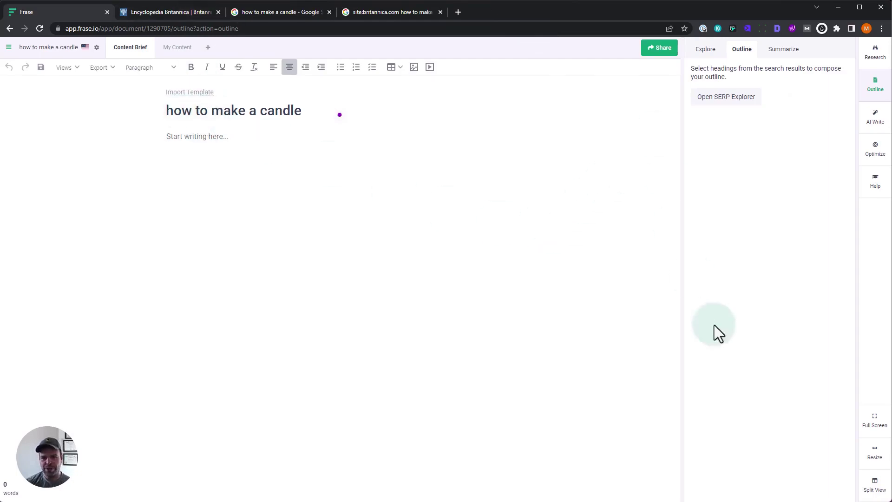
Start a new Frase document with the target query 'how to make a candle'.
left_click(149, 13)
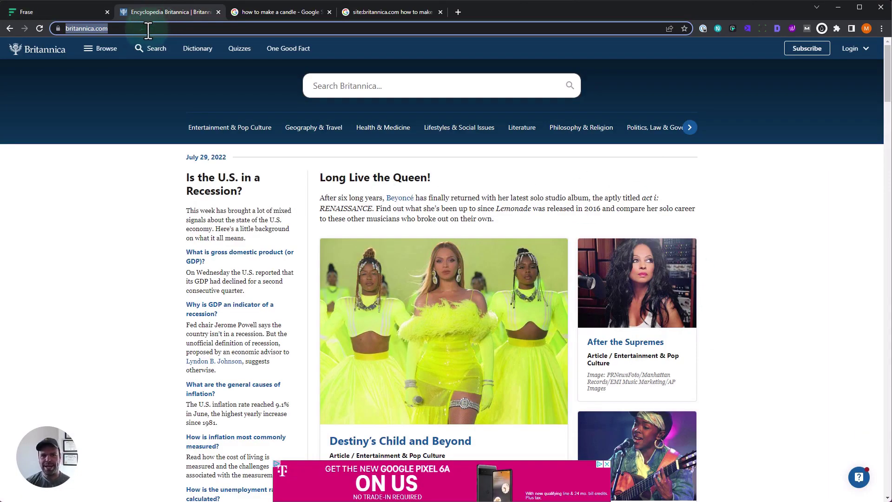
left_click(74, 12)
left_click(8, 47)
left_click(22, 52)
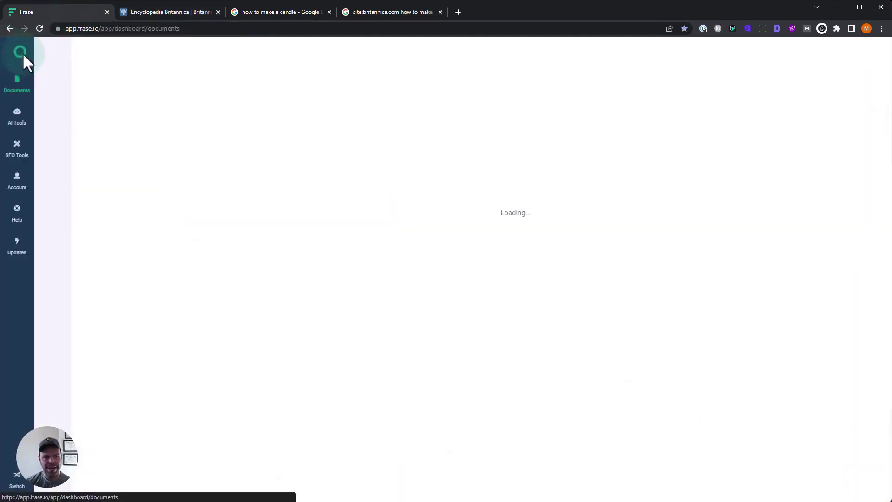
left_click(878, 54)
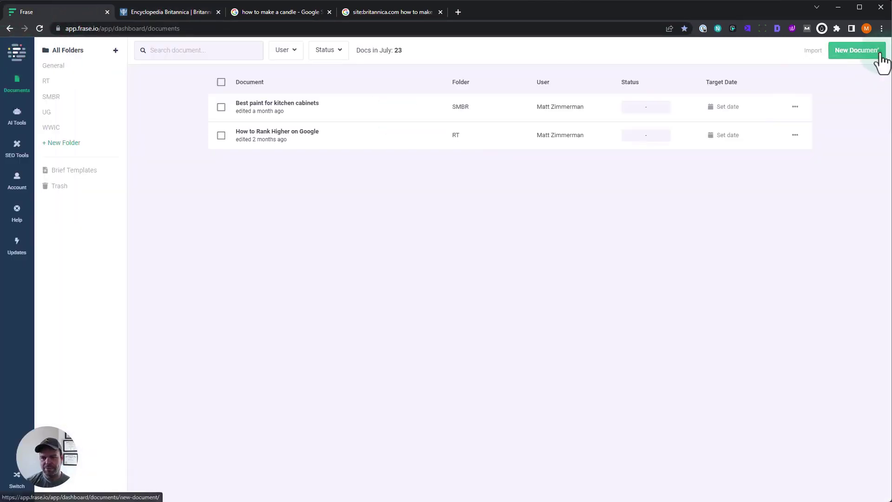
left_click(413, 181)
type("how to make a candle")
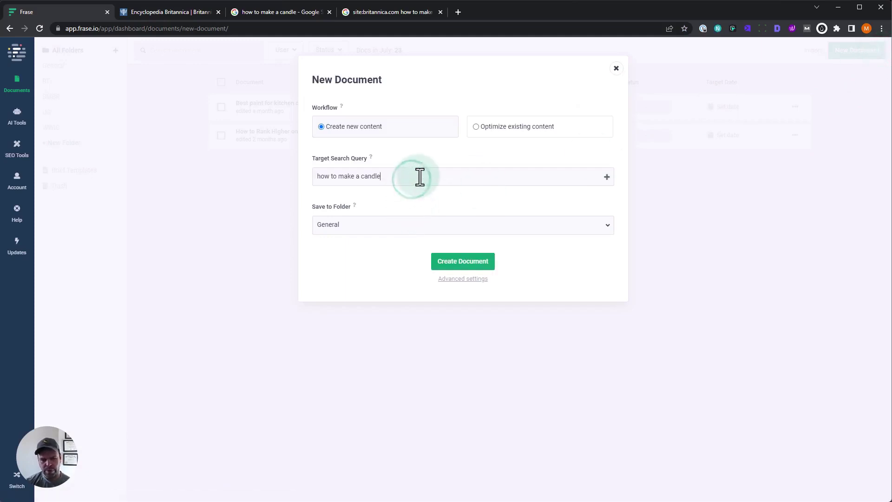
left_click(457, 180)
left_click(462, 262)
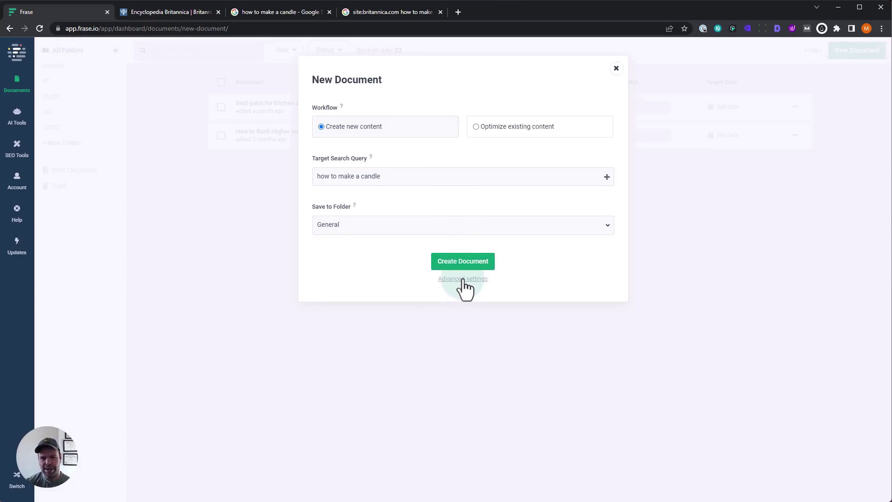
left_click(463, 280)
left_click(444, 277)
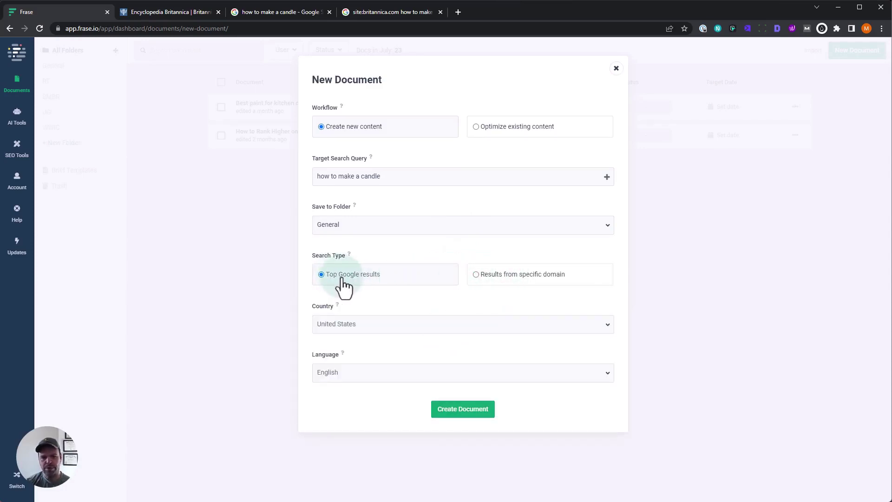
left_click(494, 278)
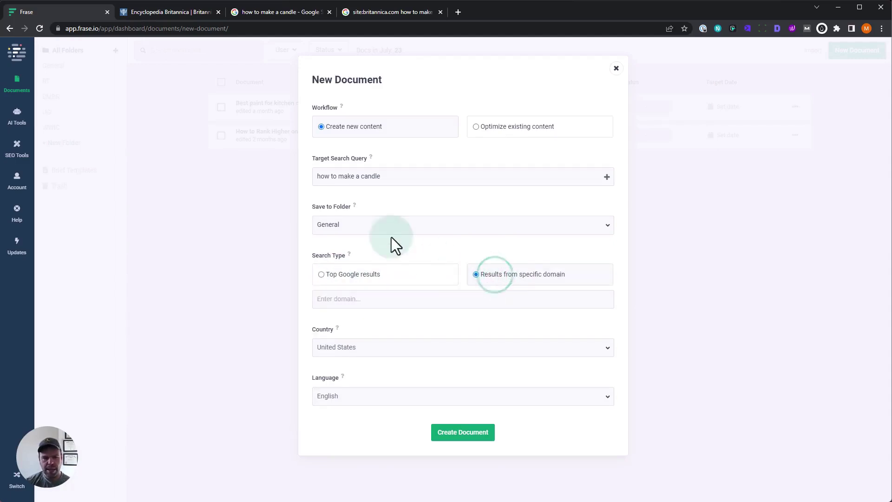
left_click(193, 10)
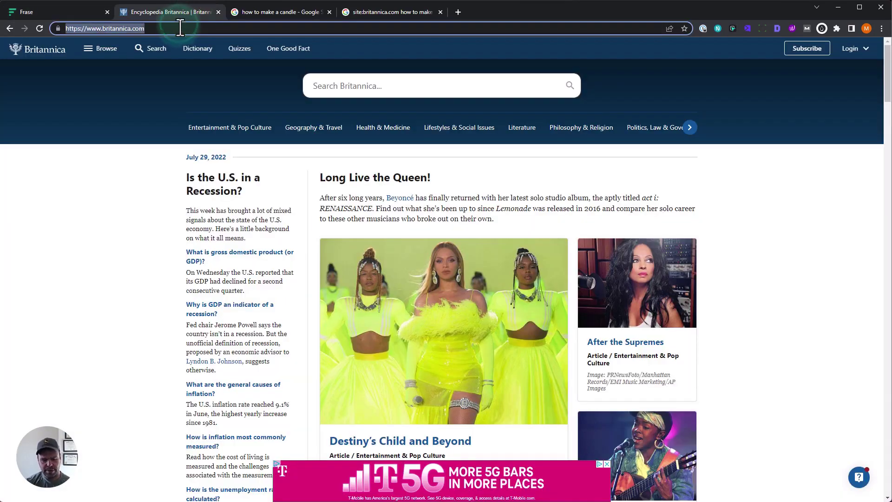
left_click(58, 8)
type("https://www.britannica.com/")
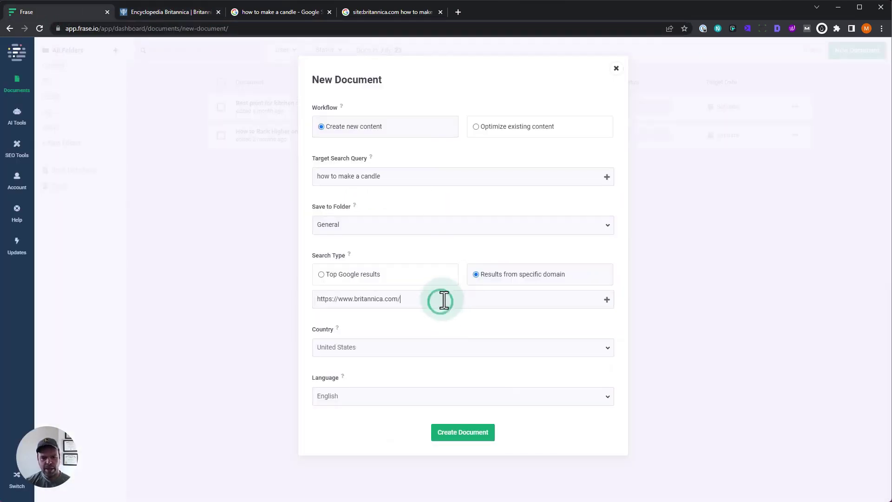
left_click(489, 437)
left_click(442, 270)
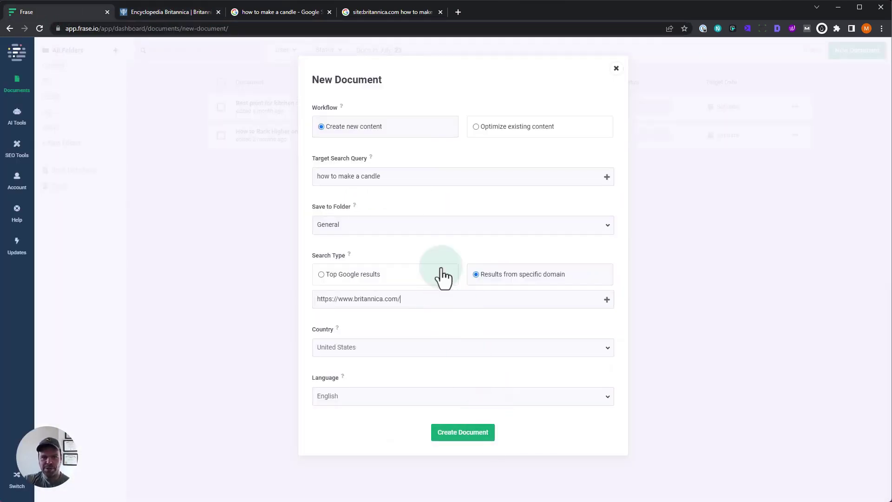
Review Google's site:britannica.com results for 'how to make a candle'.
left_click(365, 12)
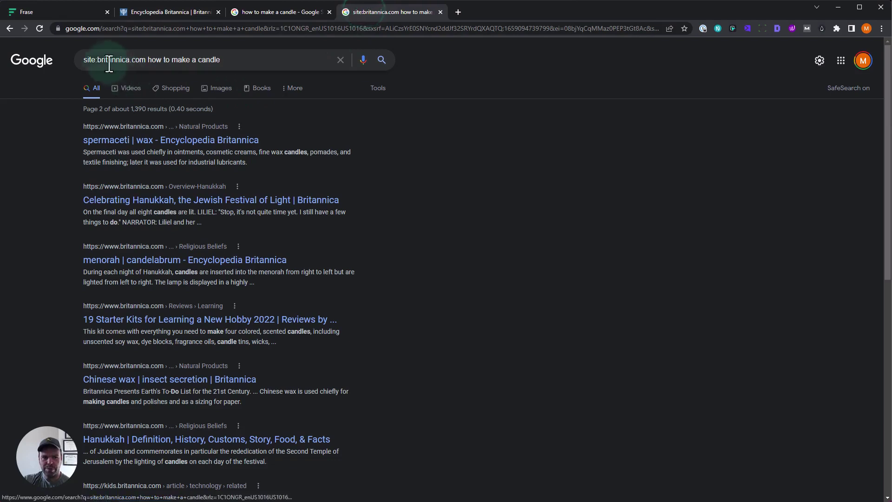
left_click(89, 61)
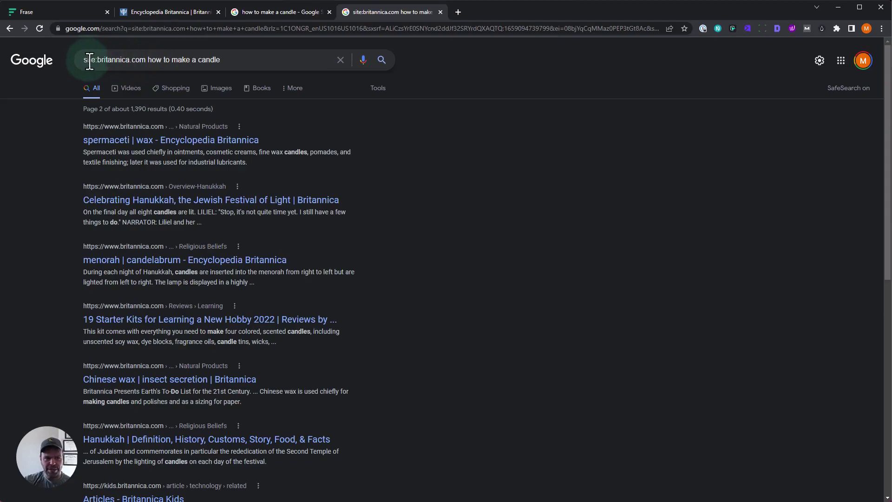
scroll(290, 170, "down", 9)
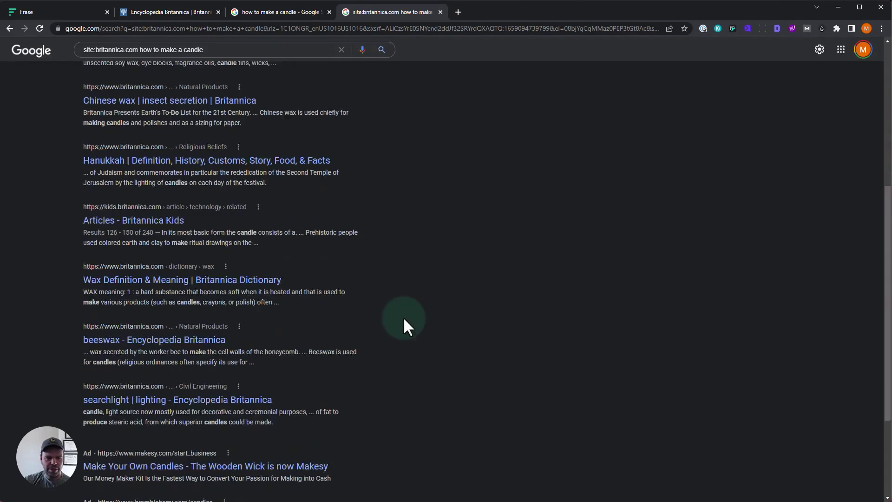
Create the Britannica-restricted candle document and load its britannica.com research results.
left_click(38, 11)
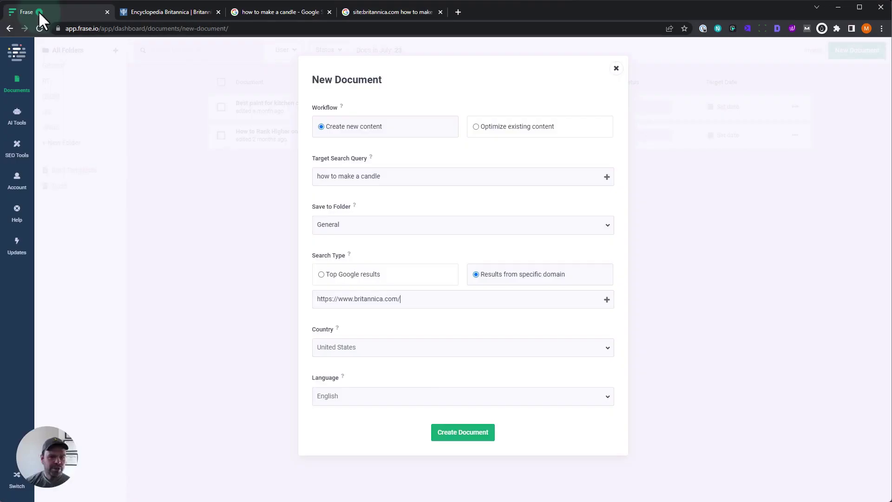
left_click(465, 432)
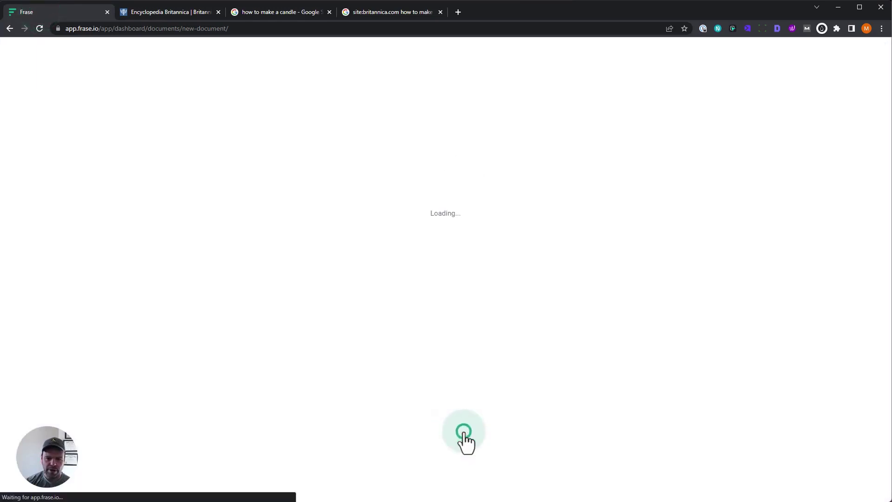
left_click(770, 165)
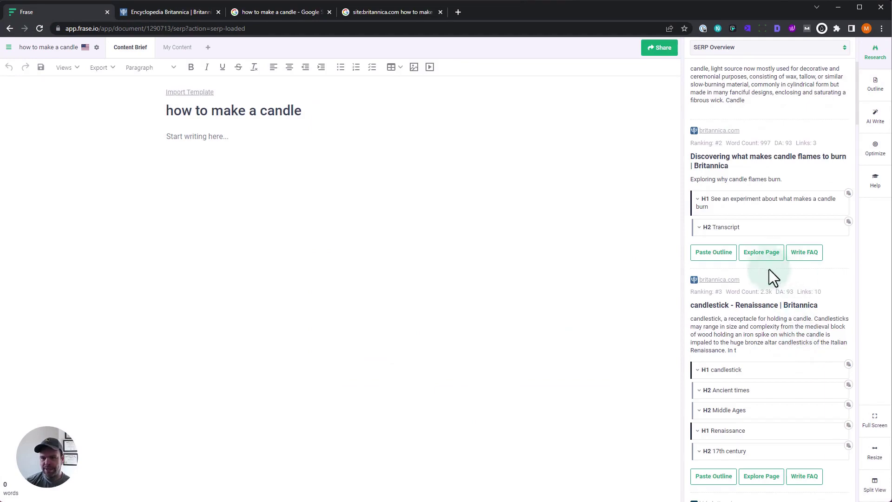
scroll(775, 279, "down", 8)
scroll(782, 298, "down", 4)
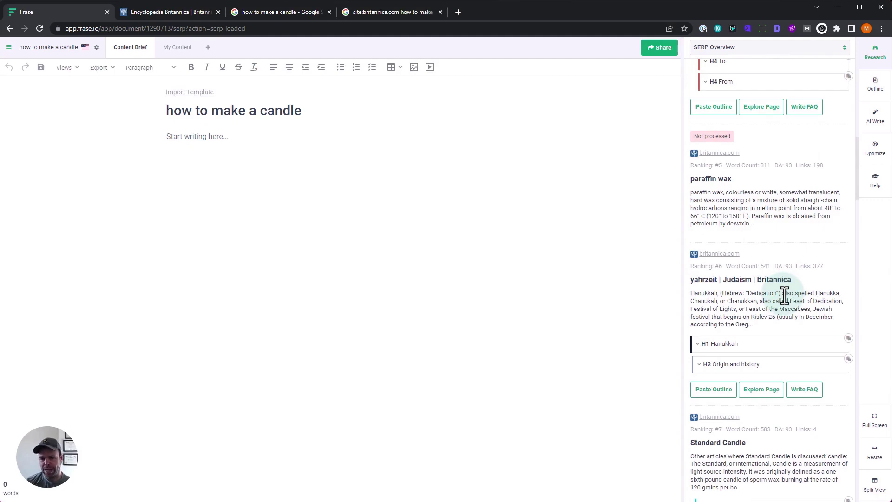
scroll(783, 302, "up", 20)
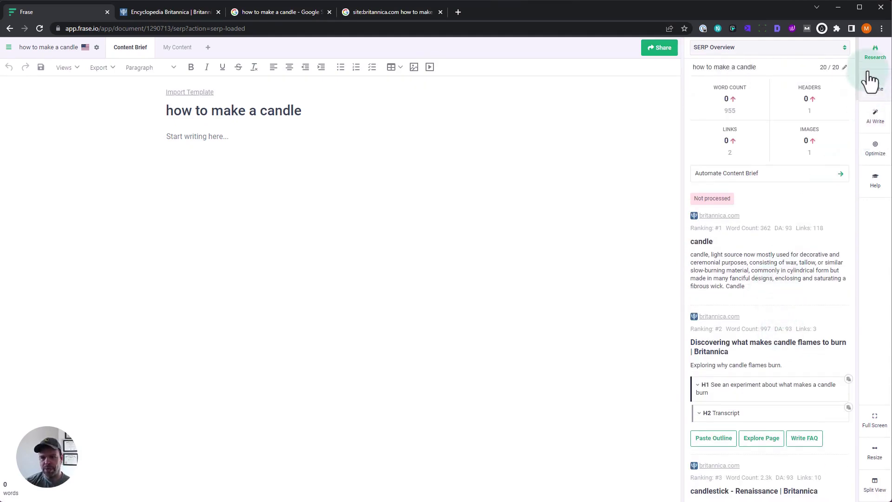
scroll(760, 323, "down", 4)
Read the second result's H2 transcript, then display the Optimize topic list.
left_click(743, 228)
scroll(776, 344, "down", 8)
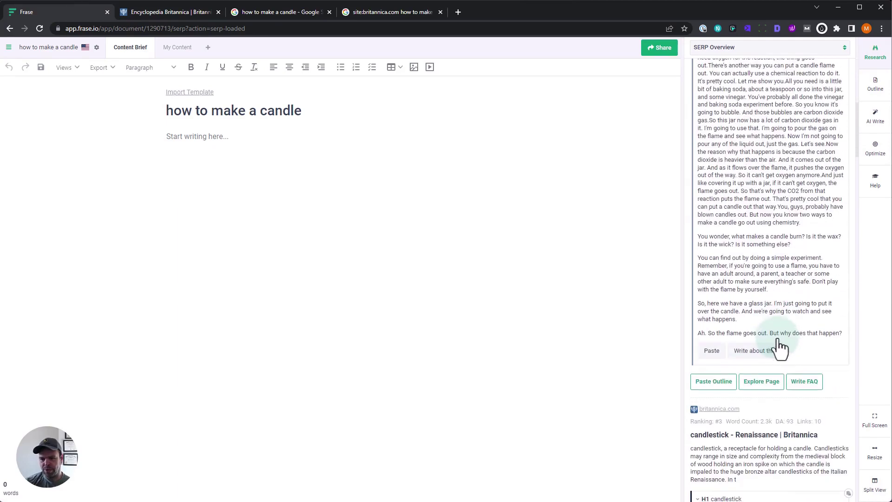
scroll(809, 386, "up", 13)
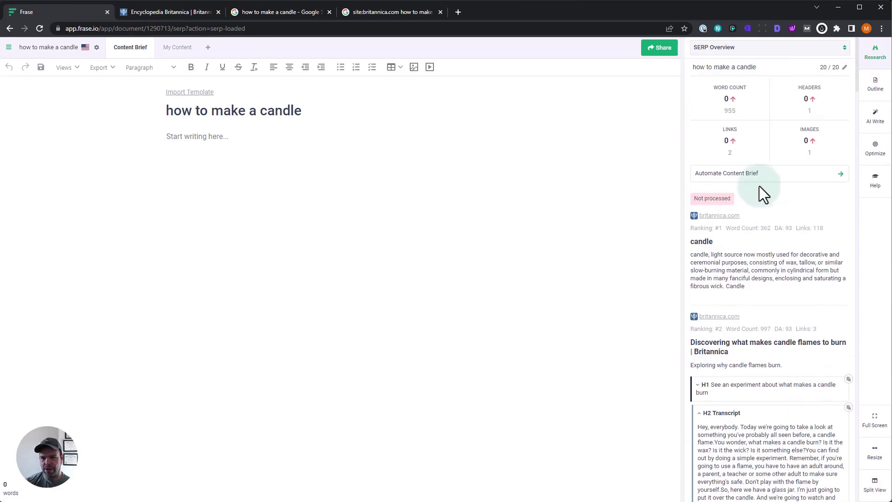
left_click(874, 147)
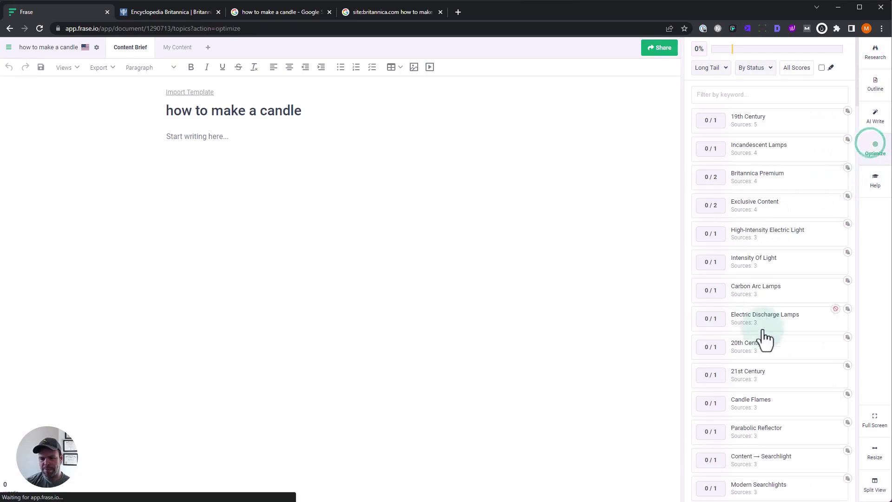
scroll(769, 349, "down", 5)
scroll(773, 358, "down", 5)
scroll(775, 353, "up", 10)
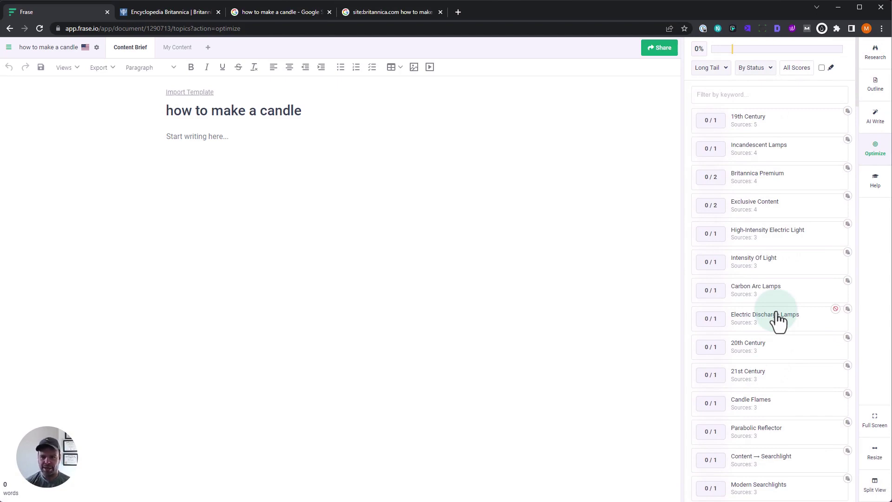
left_click(875, 53)
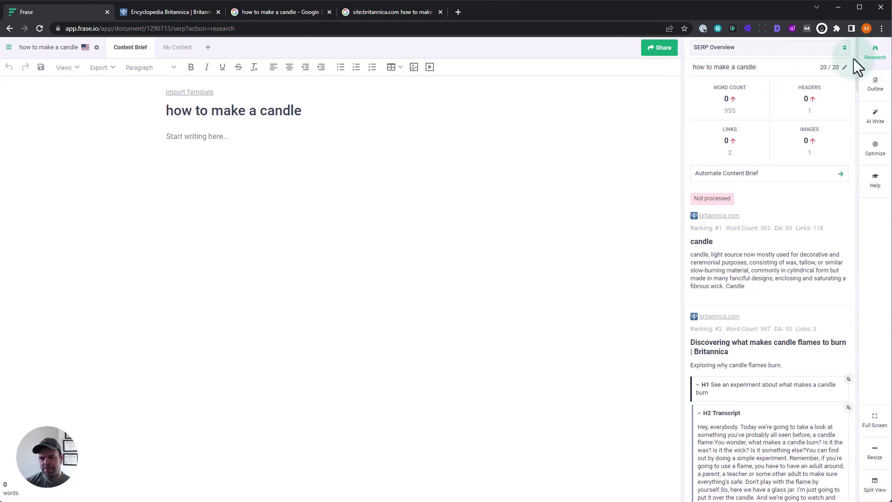
Review the 20 Britannica sources, toggling the Hanukkah result off and back on, then start Import URL.
left_click_drag(692, 67, 763, 66)
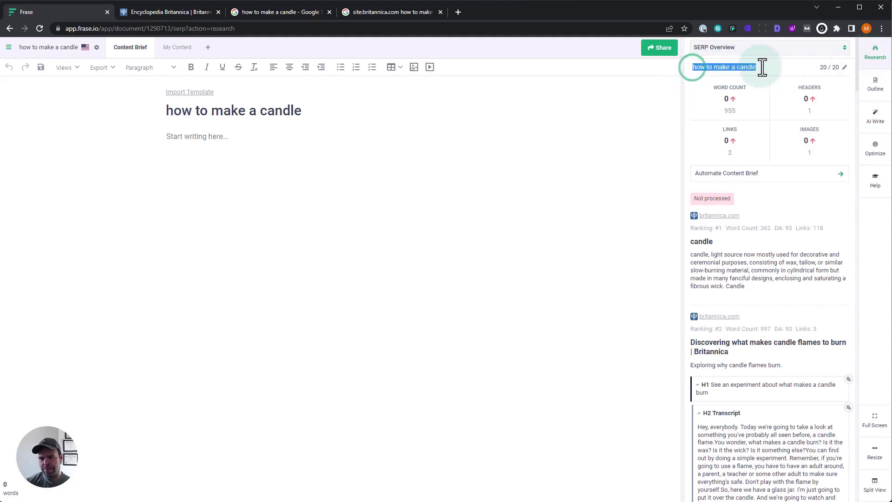
left_click(842, 69)
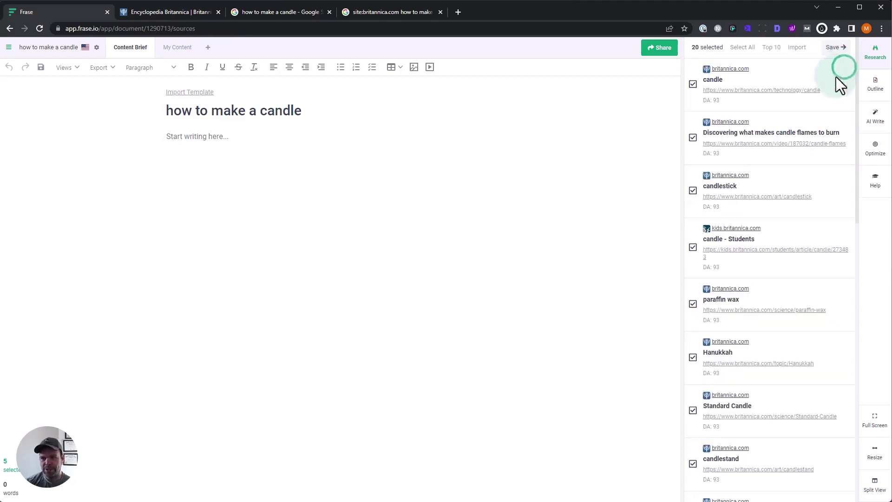
scroll(748, 265, "down", 15)
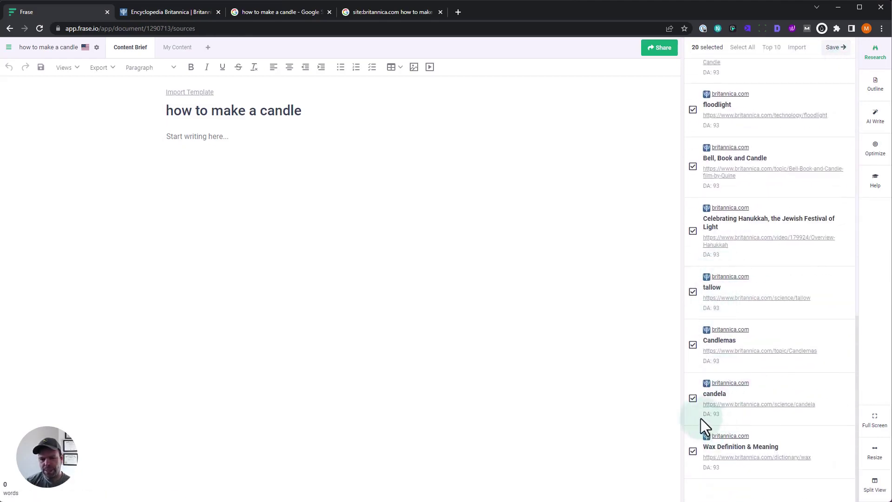
scroll(716, 381, "up", 2)
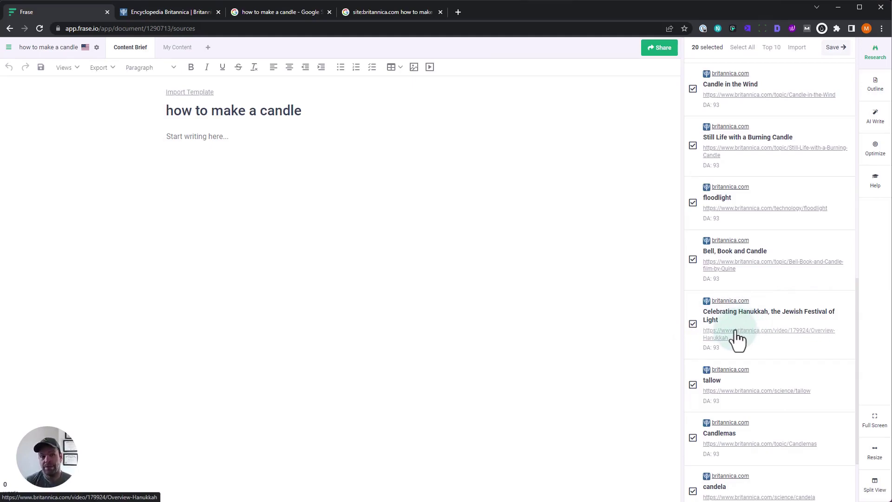
scroll(738, 339, "up", 2)
left_click(693, 417)
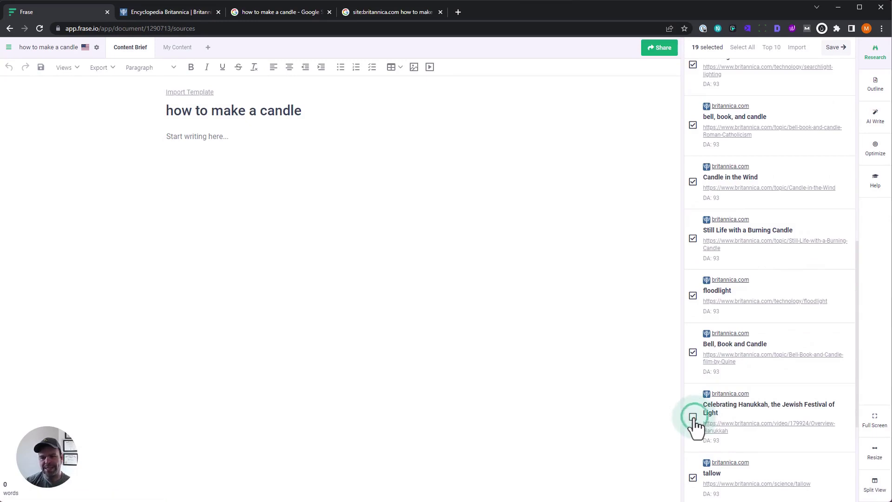
left_click(876, 150)
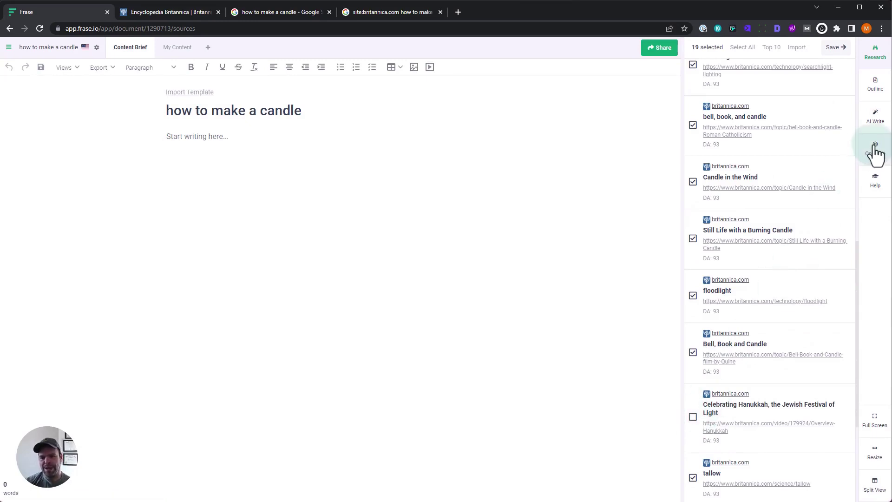
left_click(693, 417)
scroll(753, 429, "up", 5)
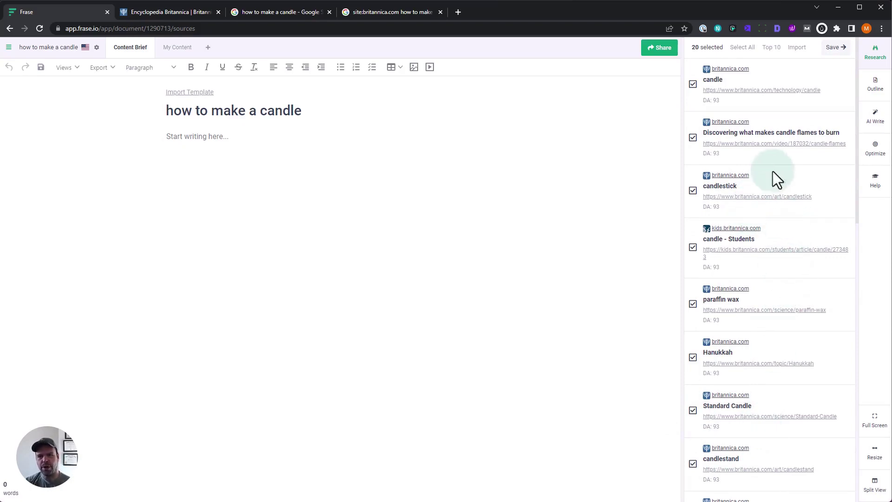
left_click(797, 51)
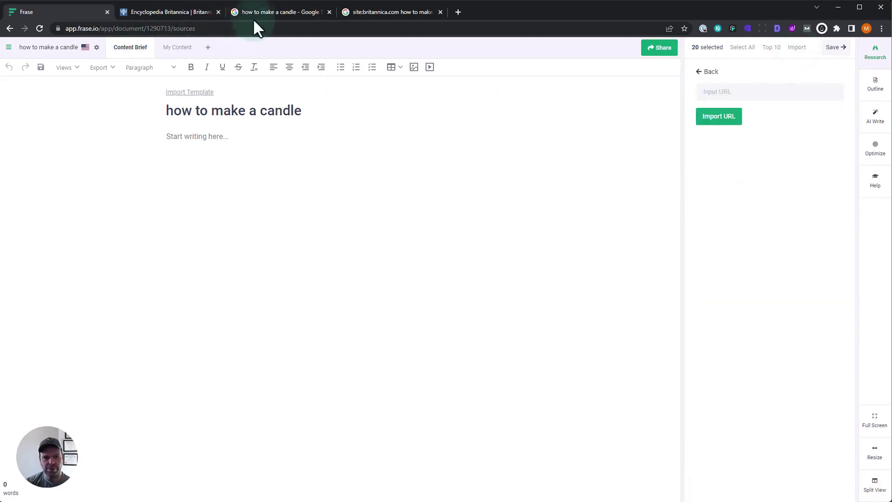
Open The Spruce Crafts 'How to Make Homemade Candles for Beginners' result in a new tab and select its URL.
left_click(267, 12)
scroll(258, 229, "up", 10)
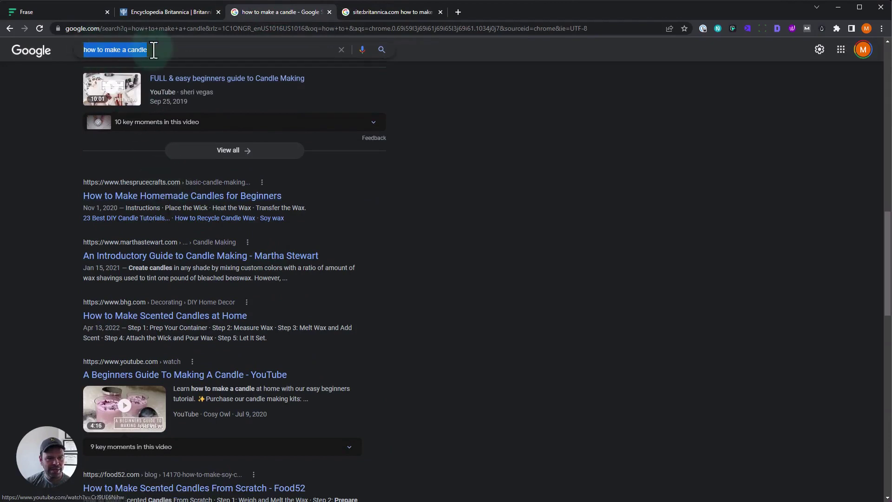
right_click(159, 199)
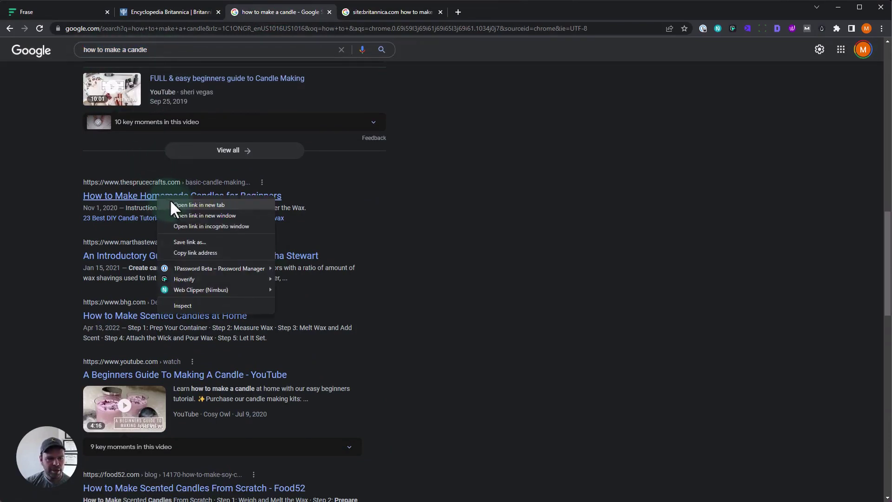
left_click(173, 204)
left_click(371, 11)
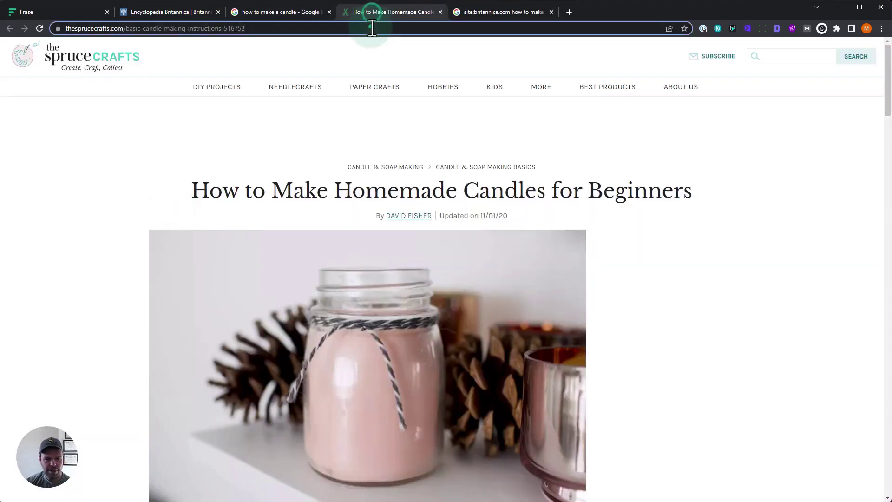
left_click(42, 11)
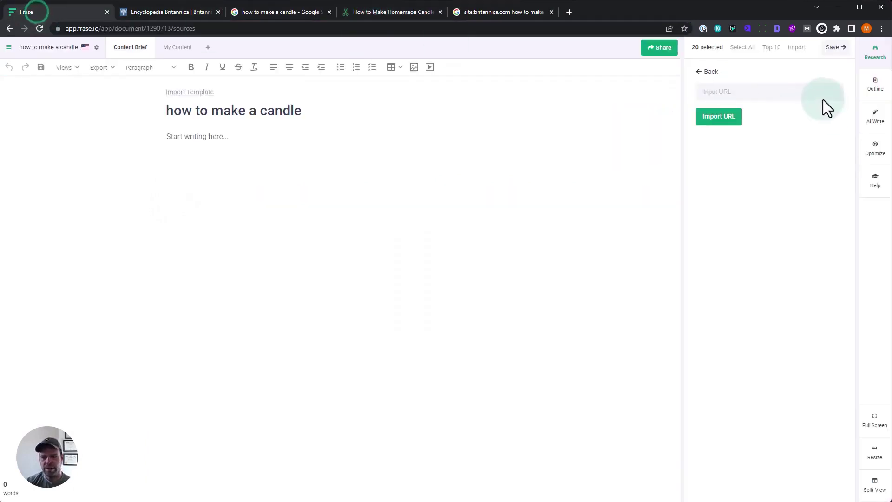
Import the Spruce Crafts article URL as a 21st source and save the 21/21 source set.
left_click(782, 95)
type("https://www.thesprucecrafts.com/basic-candle-making-instructions-516753")
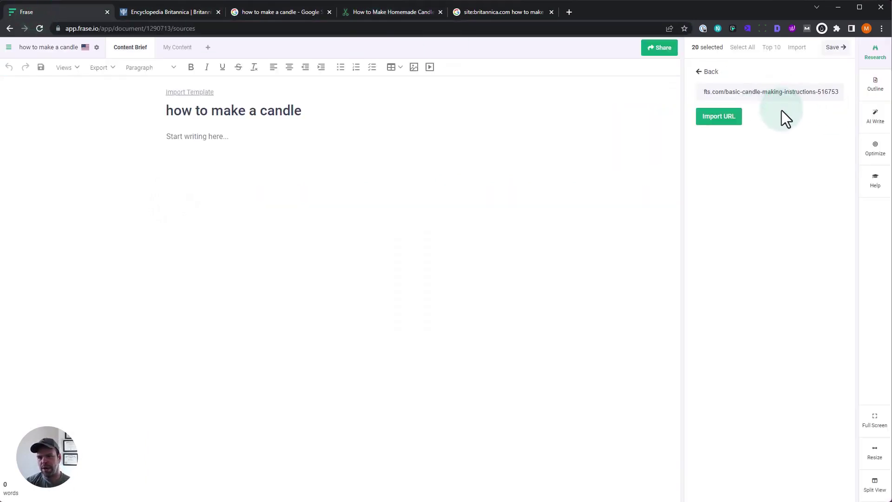
left_click(720, 117)
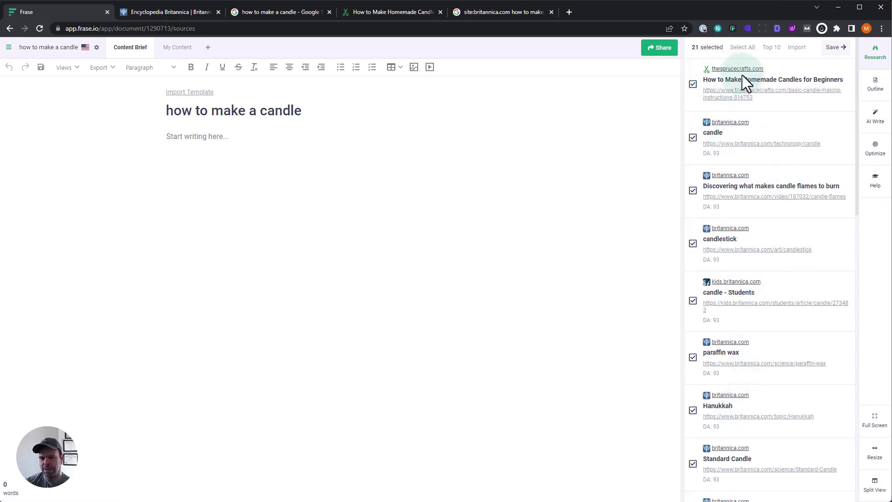
left_click(835, 48)
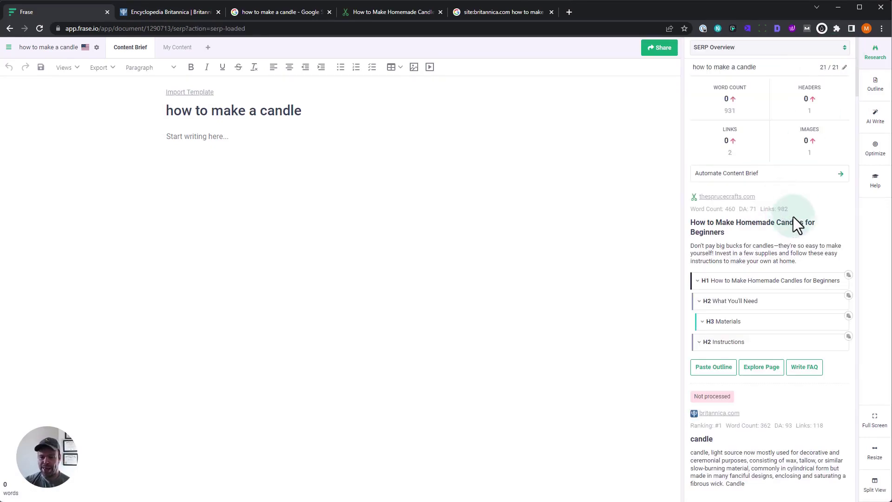
Expand the Spruce Crafts result's H3 Materials and H2 Instructions sections to read its wax-melting steps.
scroll(751, 225, "down", 4)
scroll(756, 238, "up", 4)
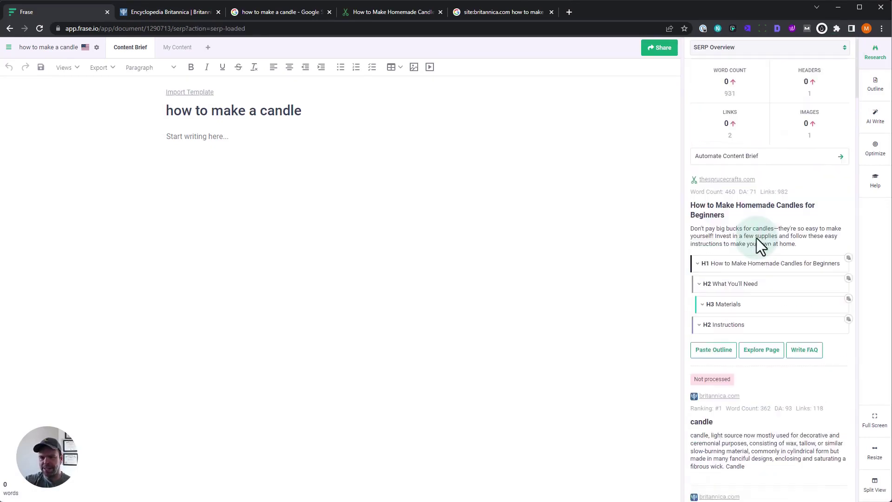
left_click_drag(819, 67, 839, 68)
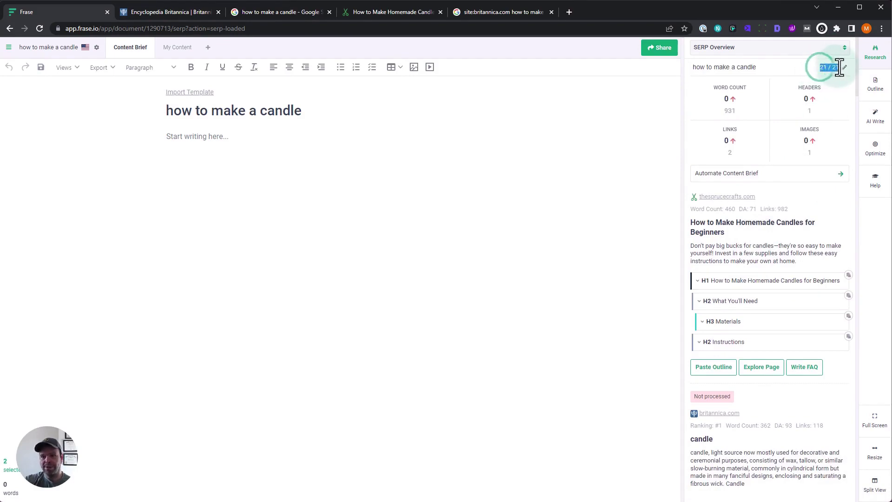
scroll(809, 265, "down", 2)
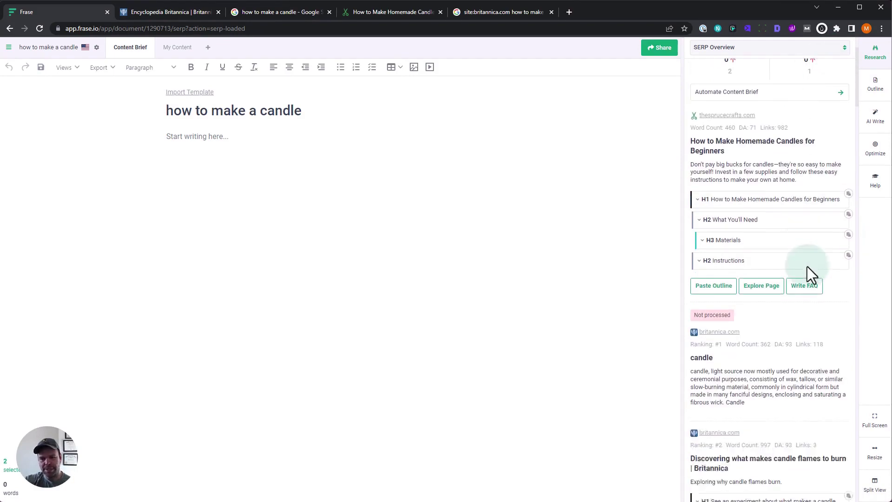
left_click(735, 228)
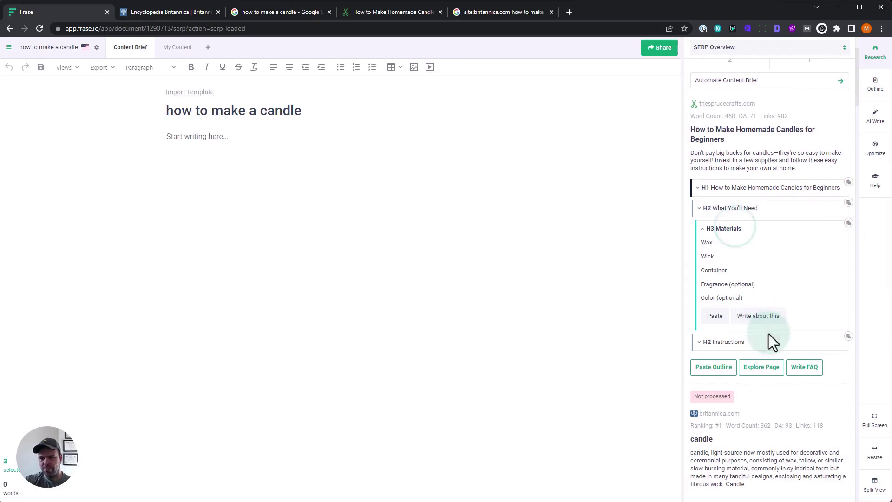
left_click(769, 340)
scroll(785, 367, "down", 10)
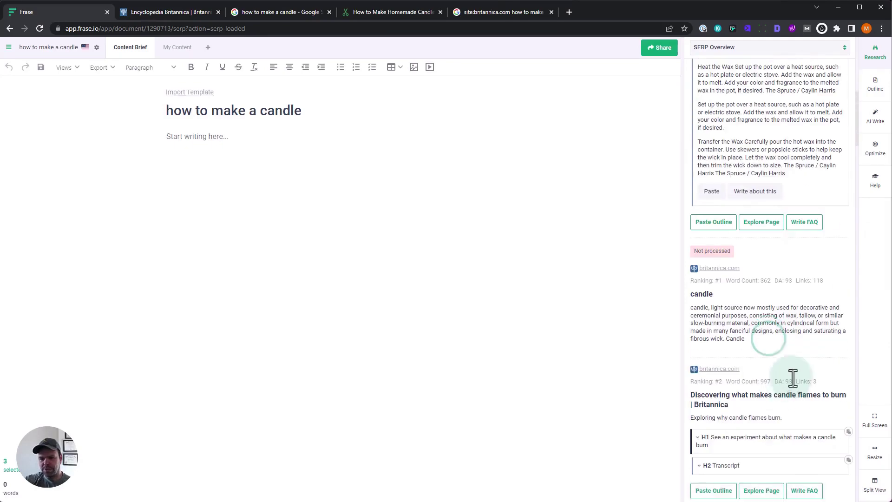
left_click(758, 193)
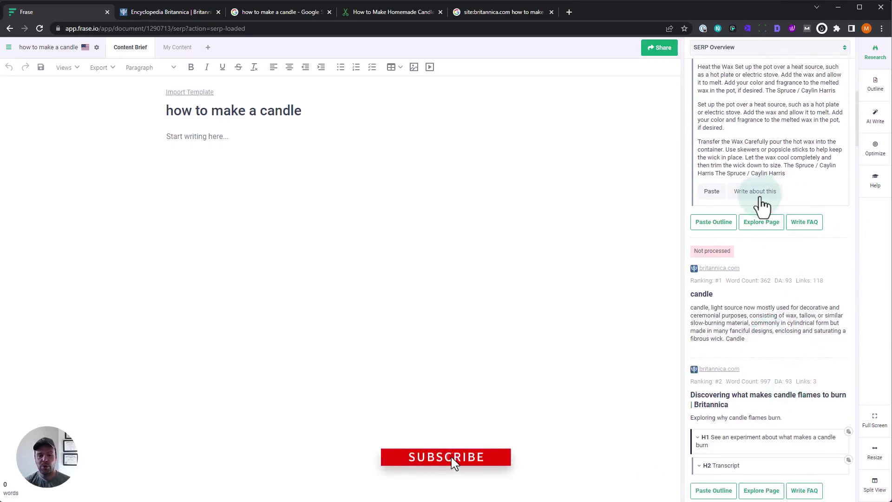